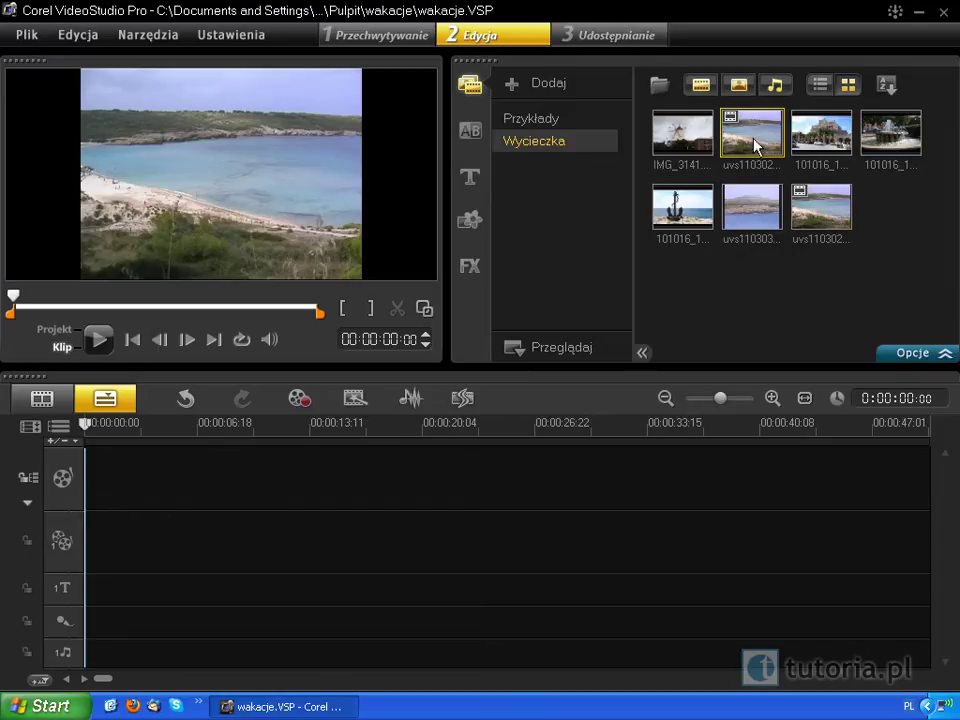
- Add the beach video uvs110302-001.avi to the start of the main video track and open its clip options
{"action": "left_click_drag", "start_coordinate": [750, 132], "coordinate": [416, 489]}
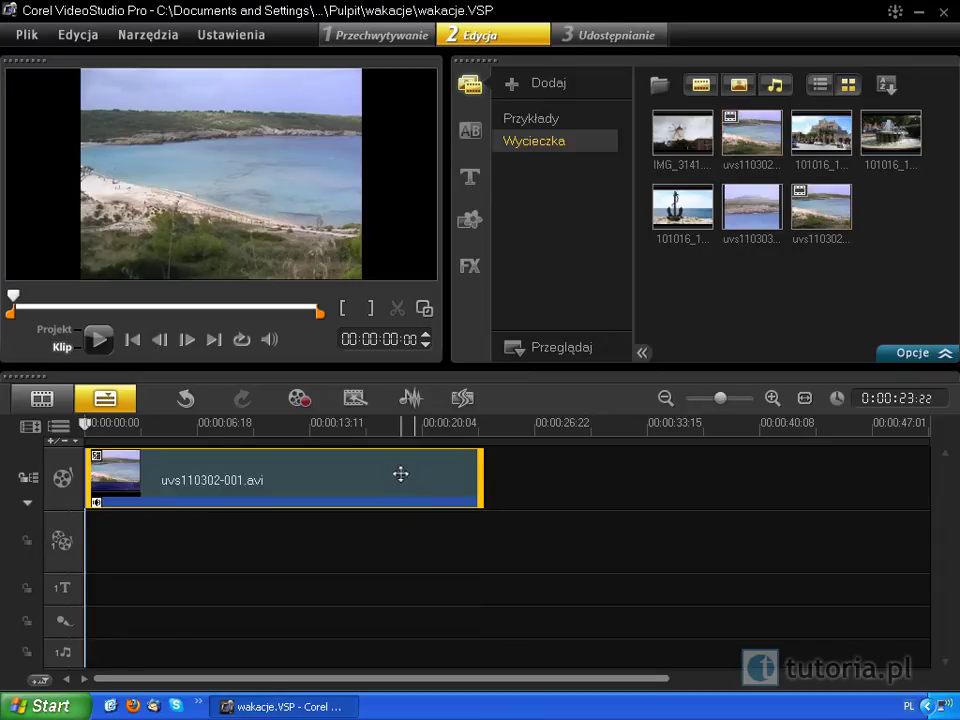
{"action": "double_click", "coordinate": [390, 473]}
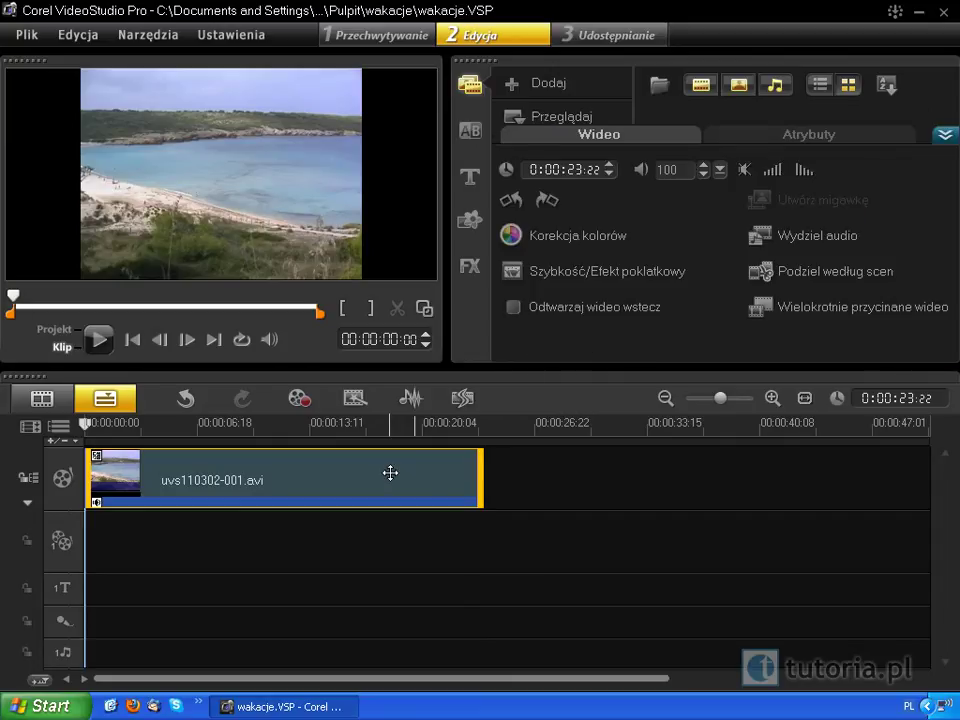
- Set the clip's playback speed to 420% in the speed and time-lapse settings and play the result
{"action": "left_click", "coordinate": [567, 280]}
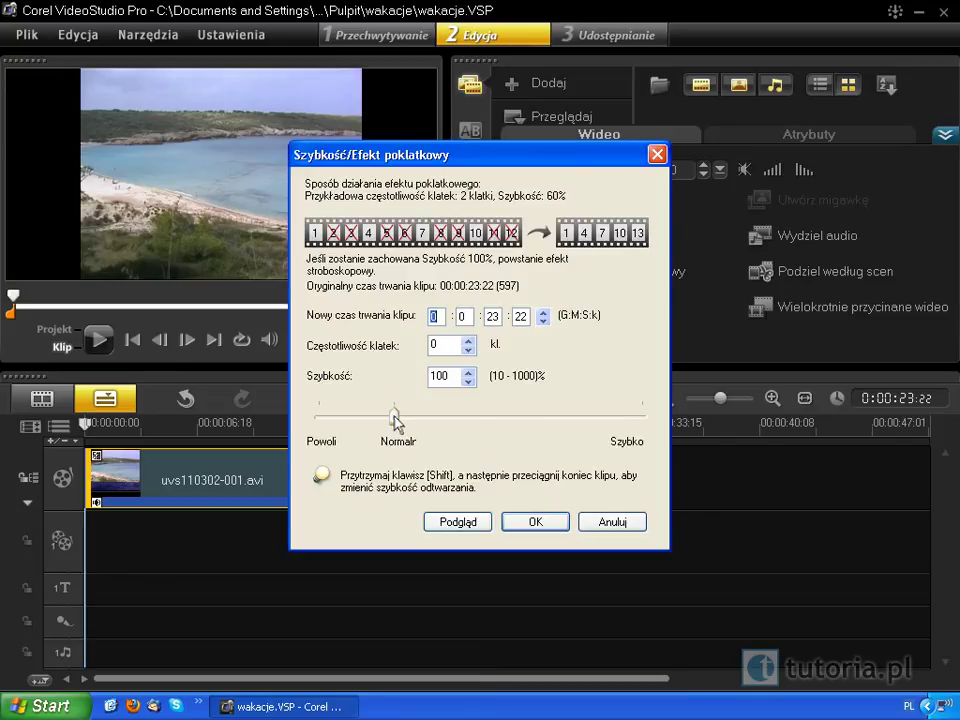
{"action": "left_click_drag", "start_coordinate": [393, 416], "coordinate": [388, 416]}
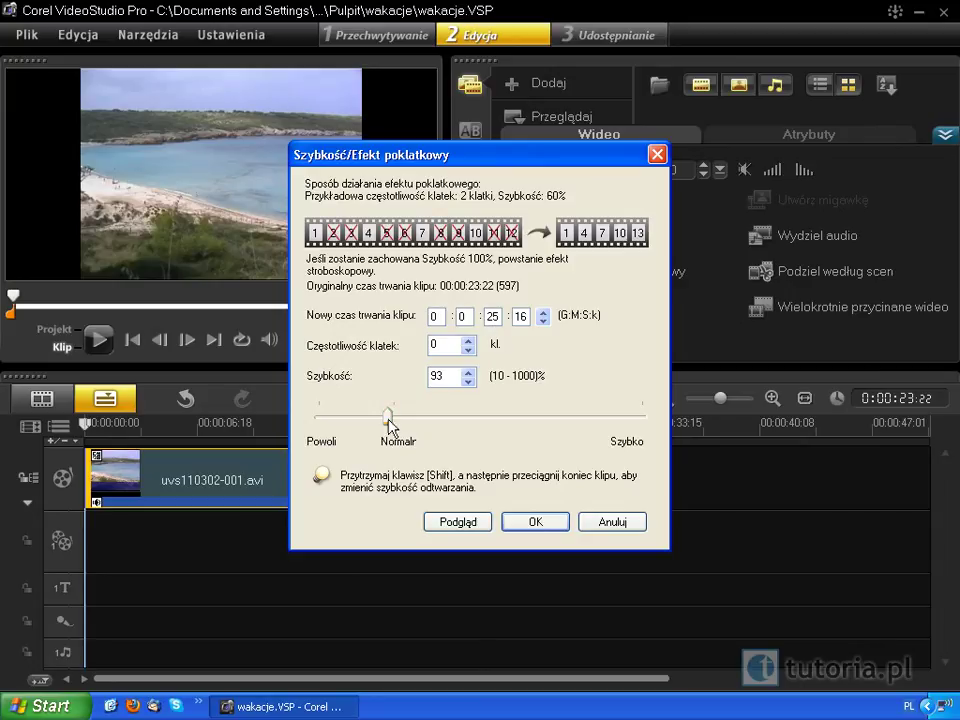
{"action": "left_click_drag", "start_coordinate": [388, 418], "coordinate": [487, 424]}
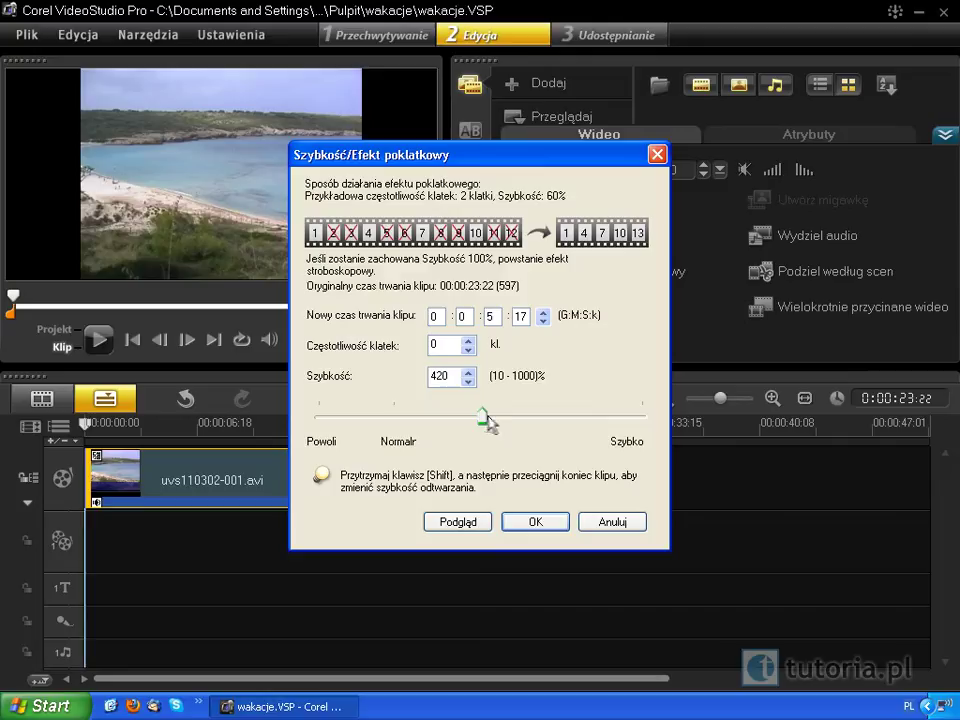
{"action": "left_click", "coordinate": [540, 522]}
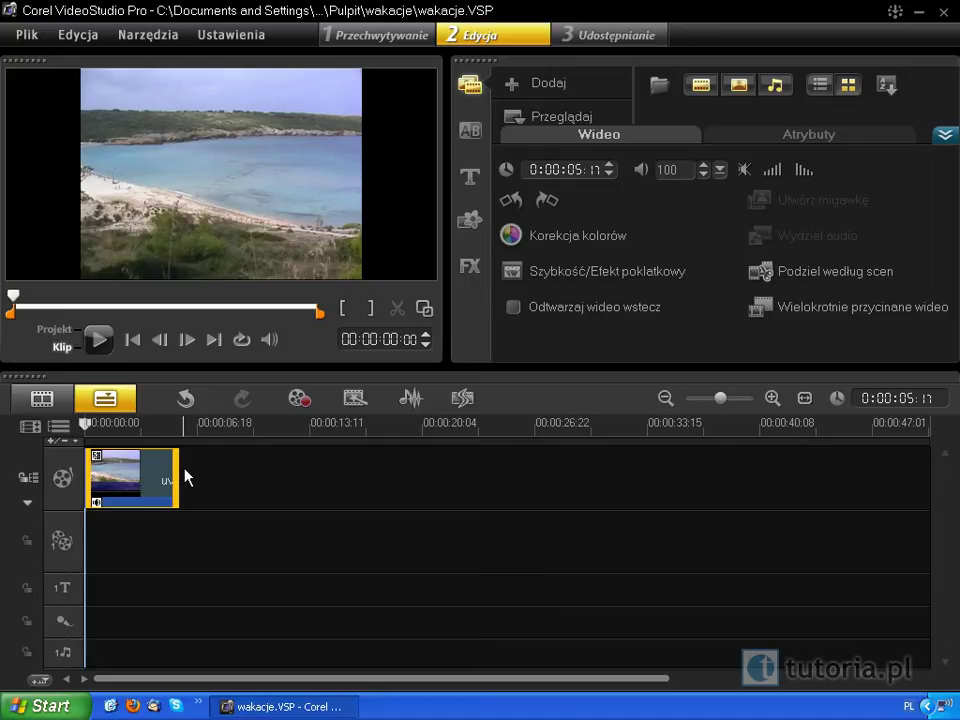
{"action": "key", "text": "space"}
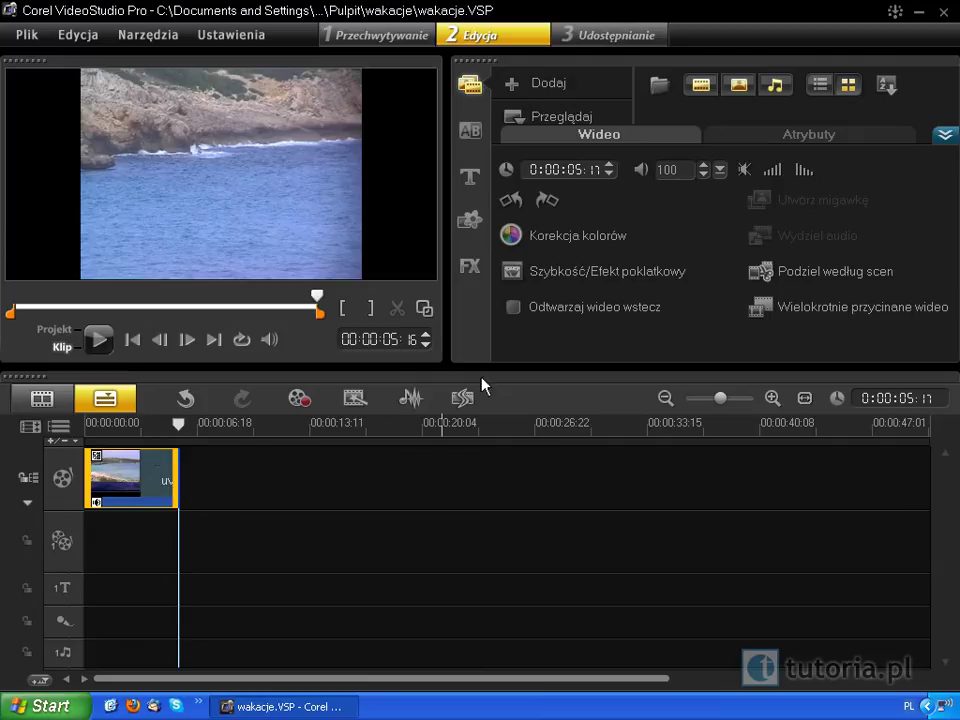
- Set the clip's speed to 100% and its frame frequency to 2, and preview the strobe effect
{"action": "left_click", "coordinate": [566, 271]}
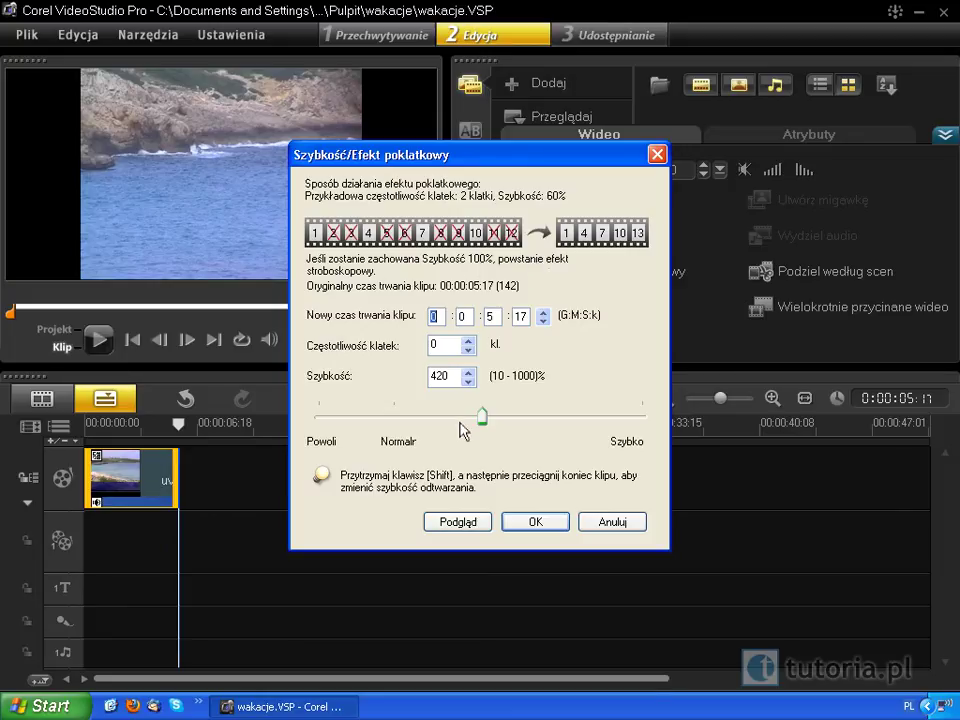
{"action": "left_click_drag", "start_coordinate": [447, 376], "coordinate": [420, 380]}
{"action": "type", "text": "100"}
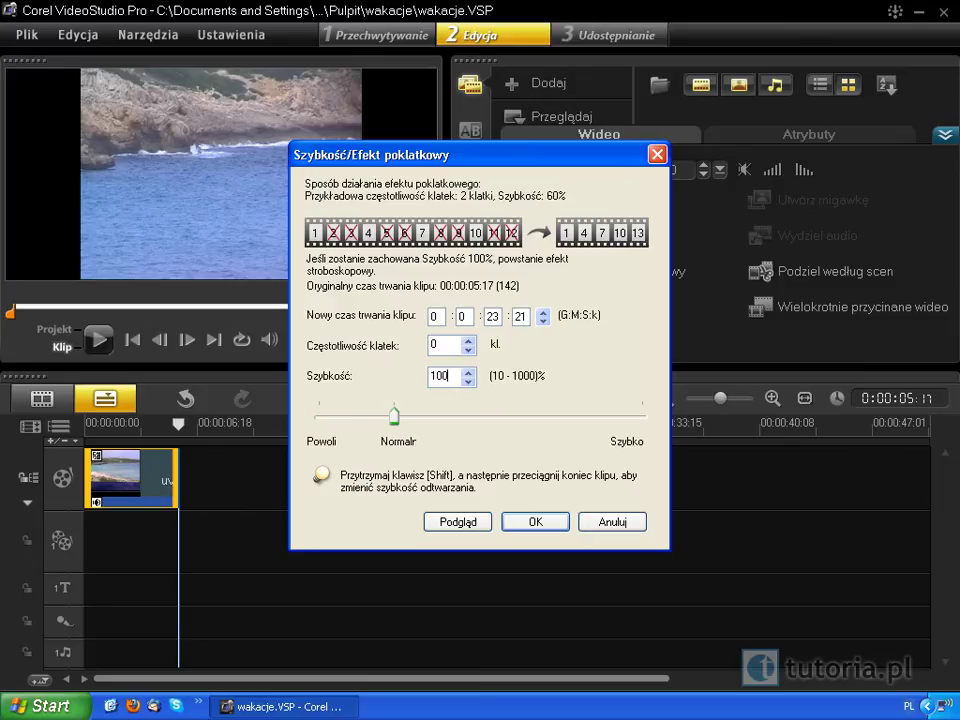
{"action": "left_click", "coordinate": [467, 341]}
{"action": "left_click", "coordinate": [467, 341]}
{"action": "left_click", "coordinate": [527, 517]}
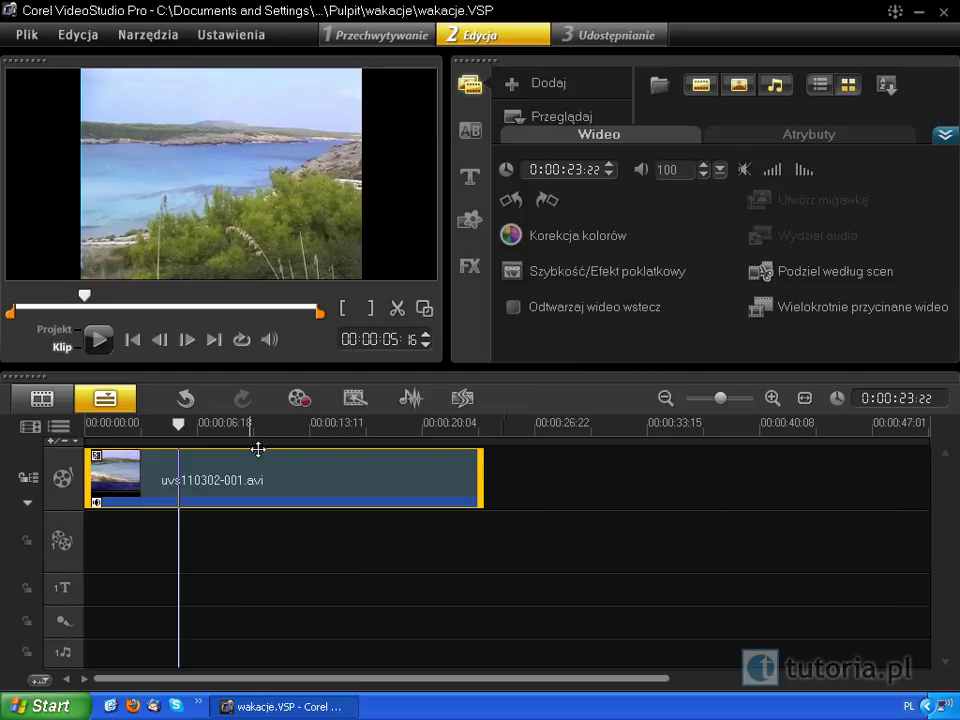
{"action": "left_click", "coordinate": [229, 424]}
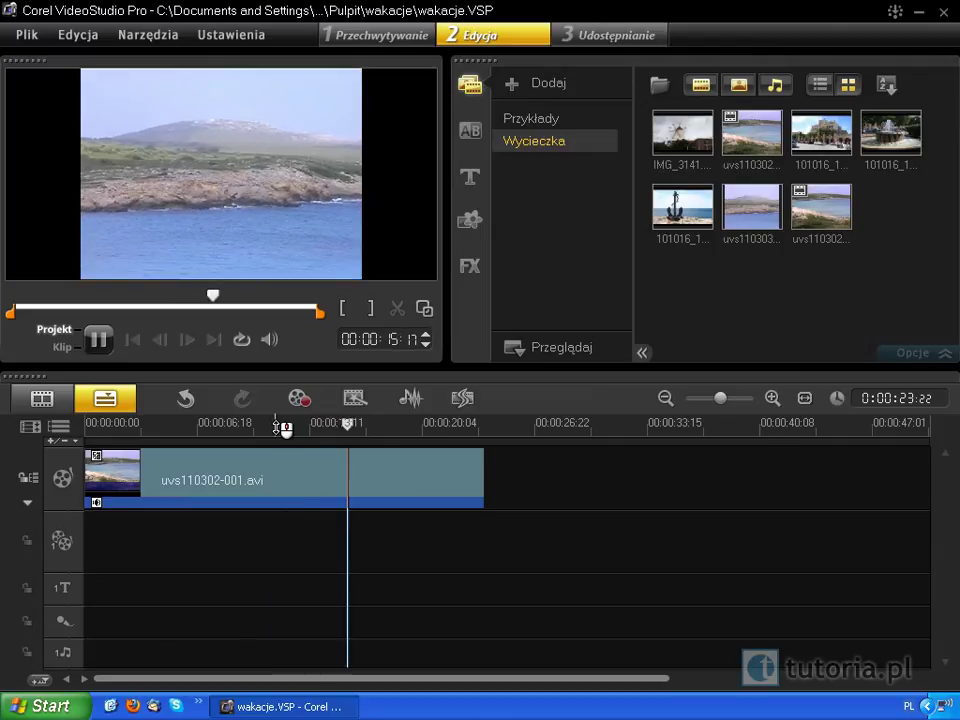
{"action": "key", "text": "space"}
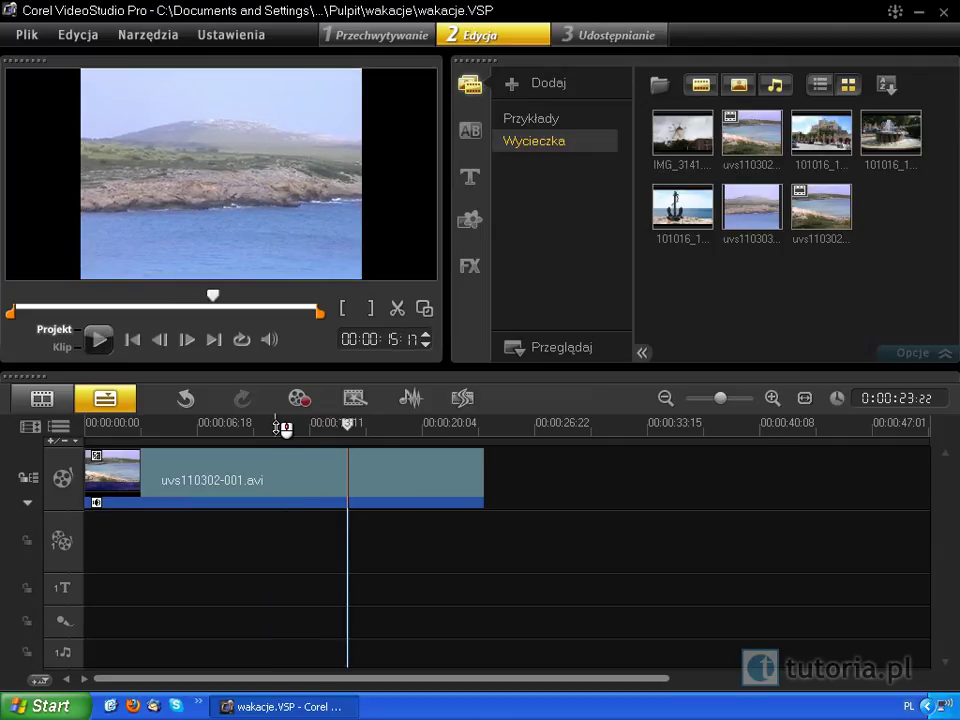
- Clear the clip's frame frequency in the speed and time-lapse settings to remove the strobe effect
{"action": "double_click", "coordinate": [306, 477]}
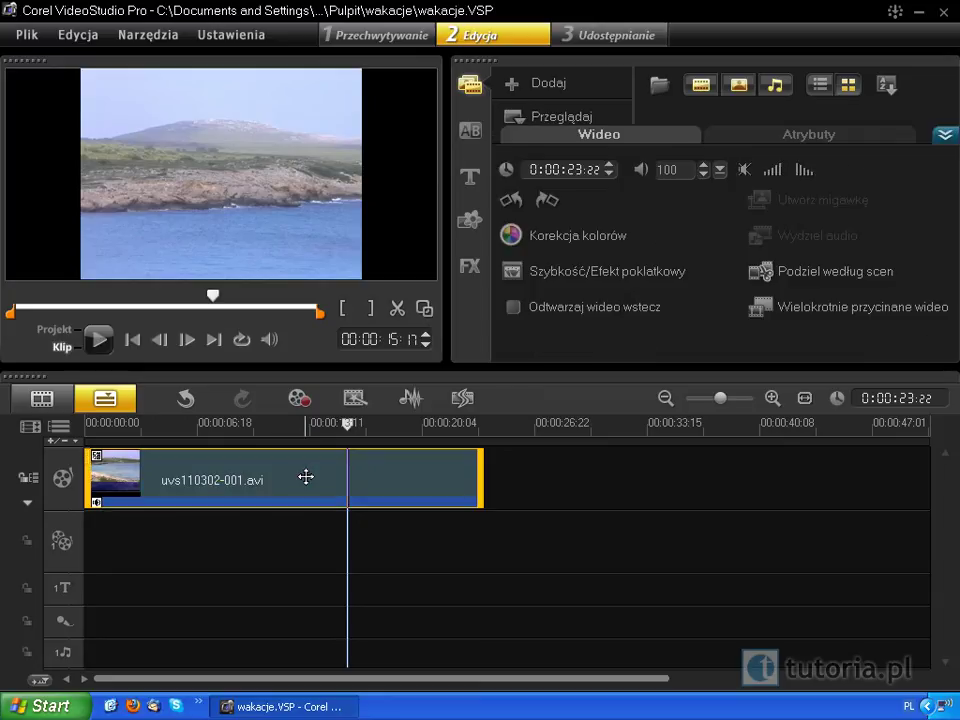
{"action": "left_click", "coordinate": [634, 273]}
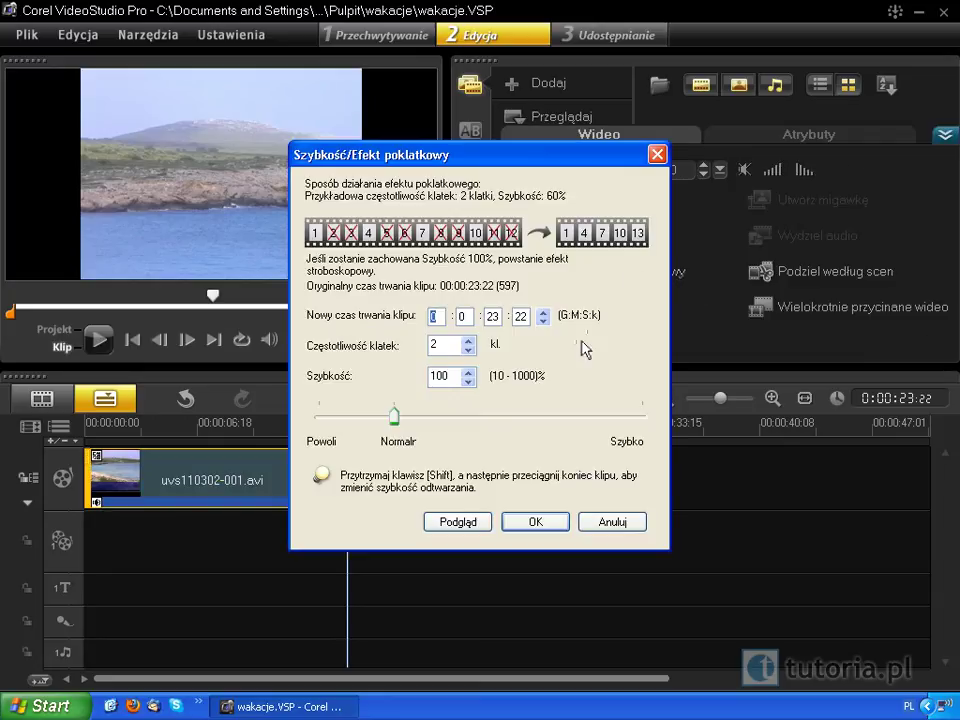
{"action": "key", "text": "Tab"}
{"action": "key", "text": "Tab"}
{"action": "key", "text": "Tab"}
{"action": "key", "text": "Tab"}
{"action": "left_click", "coordinate": [527, 522]}
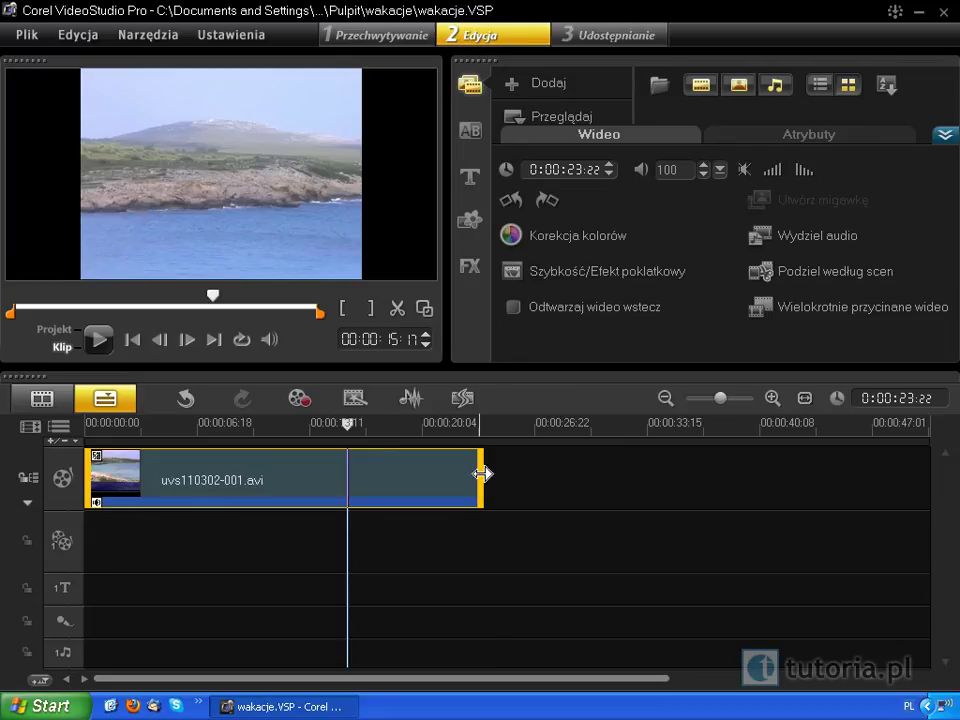
- Speed the clip up on the timeline by squeezing its end to a duration of about 0:00:11:23, and preview it
{"action": "left_click_drag", "start_coordinate": [481, 473], "coordinate": [284, 472]}
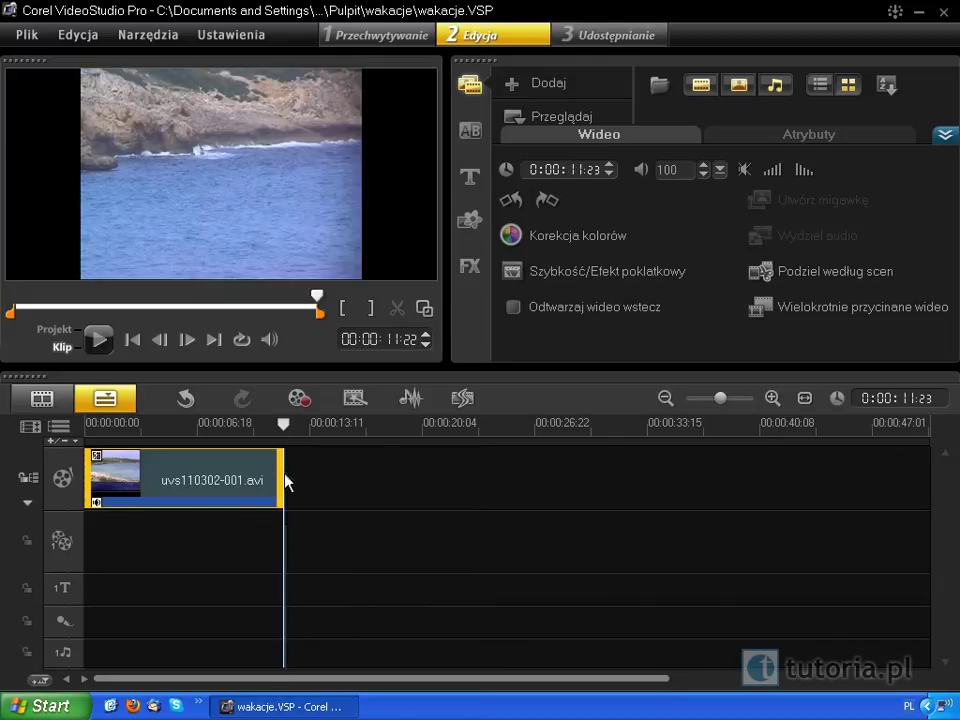
{"action": "left_click", "coordinate": [238, 434]}
{"action": "left_click", "coordinate": [340, 463]}
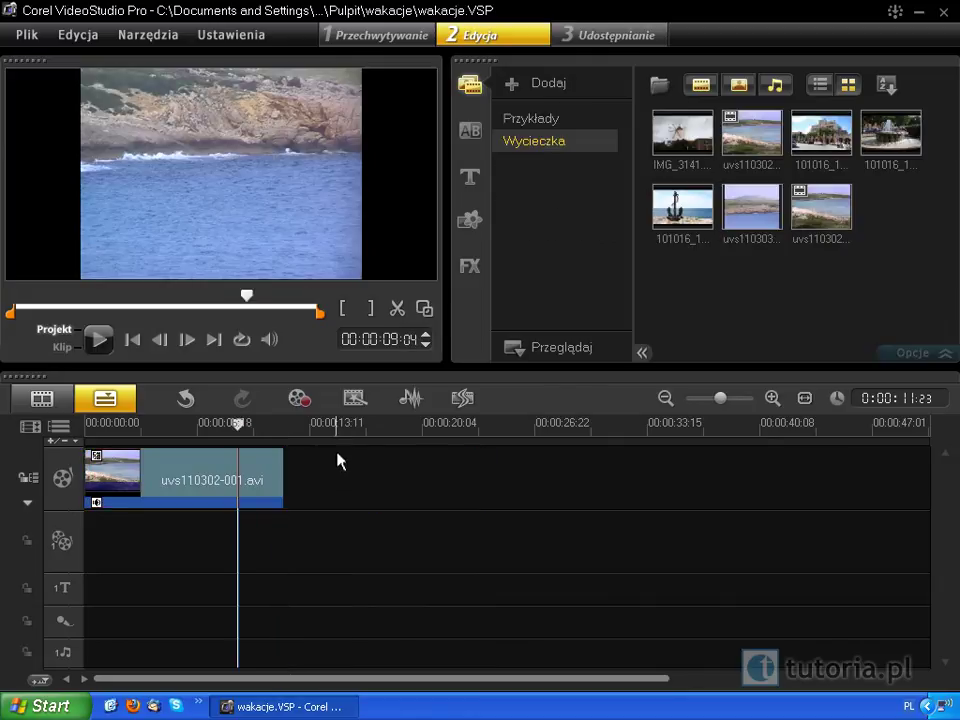
{"action": "key", "text": "space"}
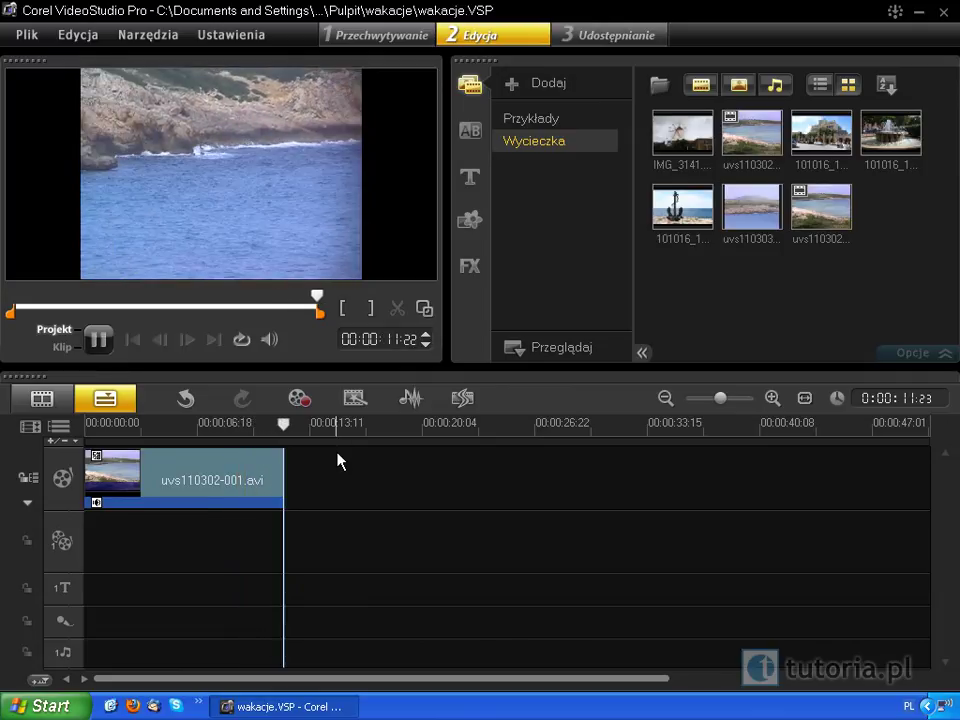
- Slow the clip down on the timeline by stretching its end to a duration of about 0:00:34:01, and preview a section
{"action": "left_click", "coordinate": [251, 474]}
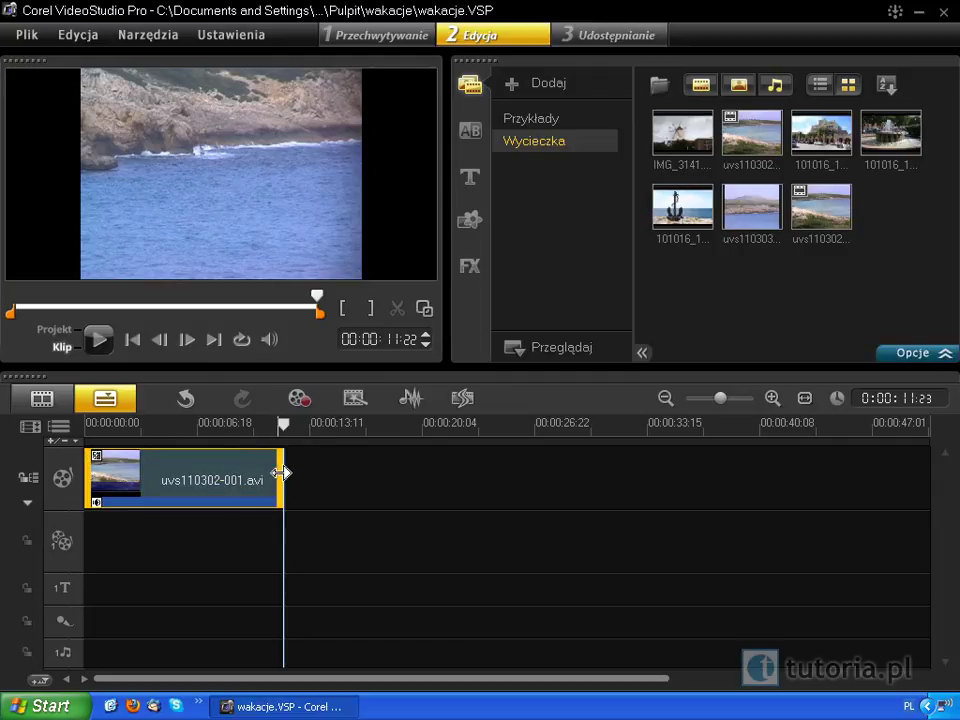
{"action": "left_click_drag", "start_coordinate": [281, 473], "coordinate": [657, 469]}
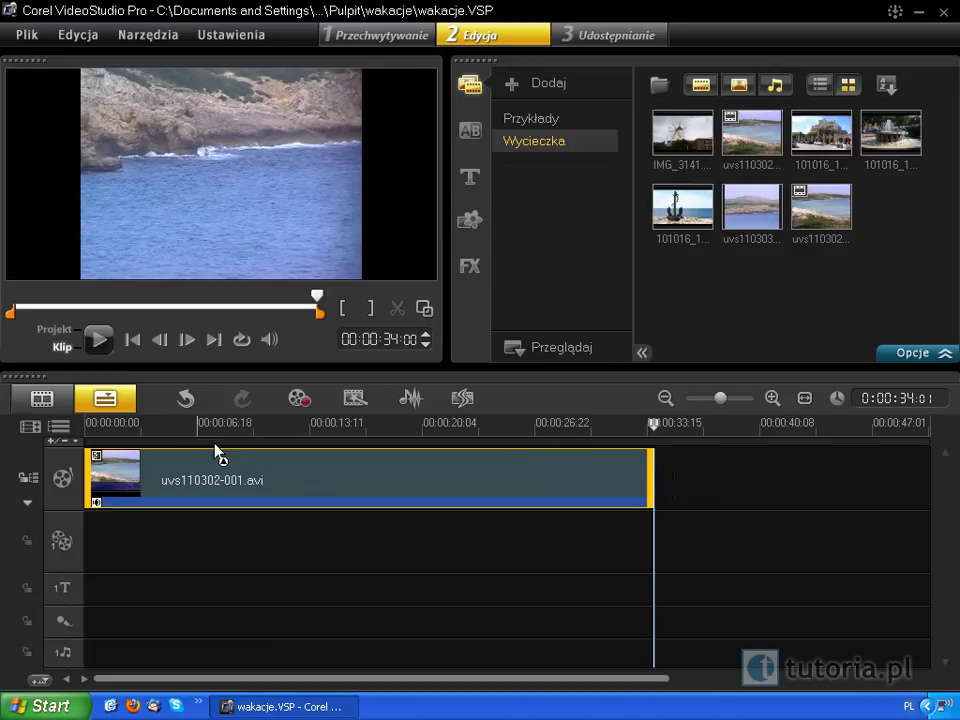
{"action": "left_click", "coordinate": [141, 424]}
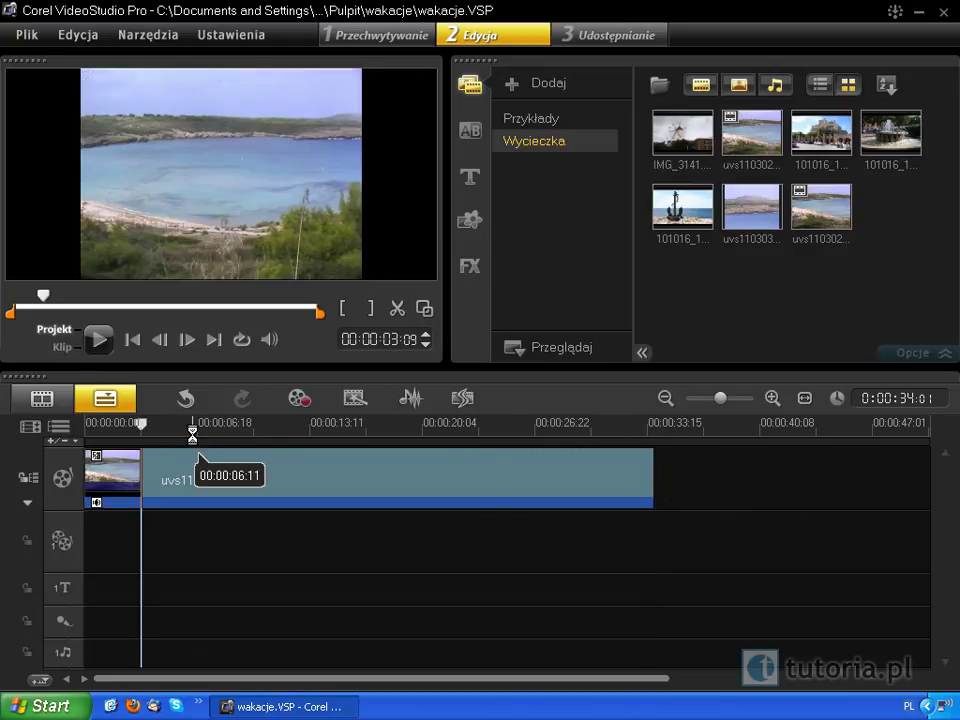
{"action": "key", "text": "space"}
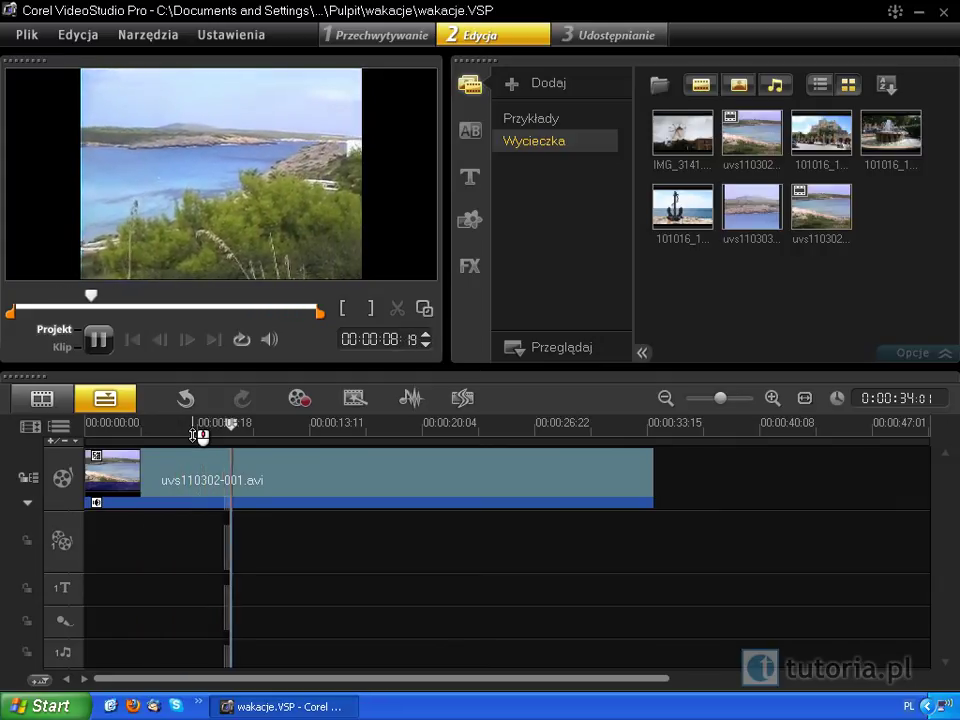
{"action": "key", "text": "space"}
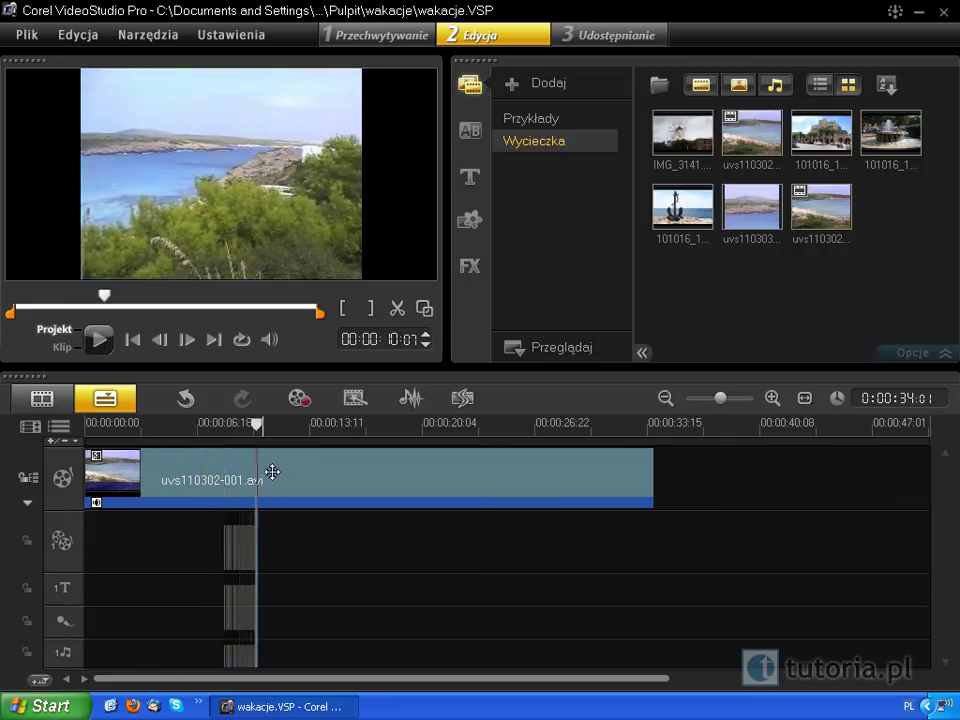